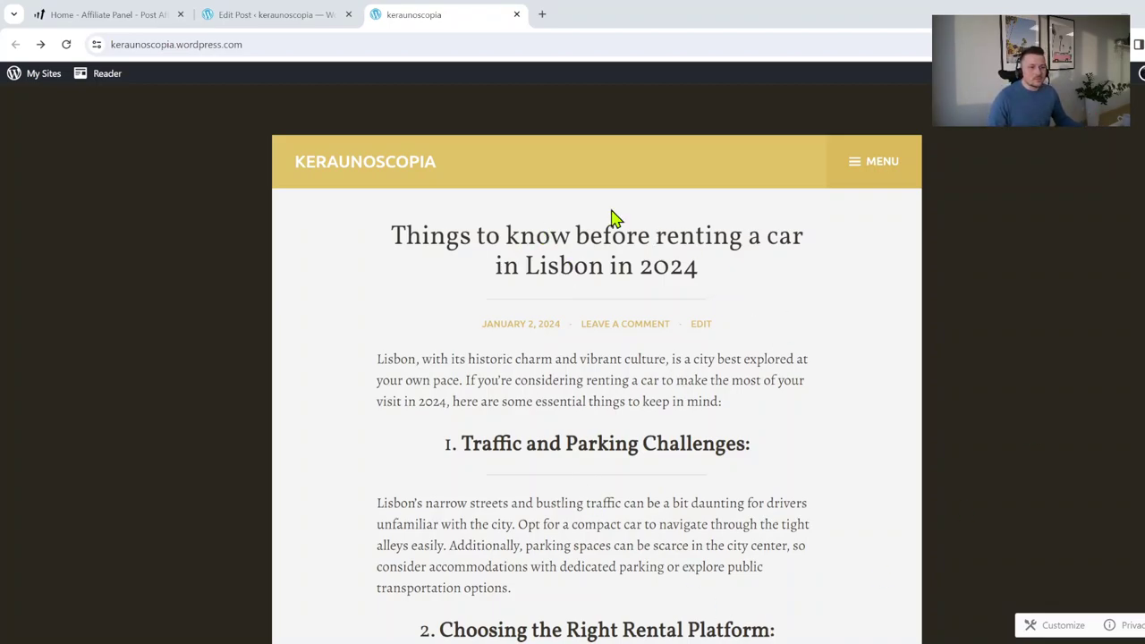
Find the DiscoverCars paragraph, then copy the General Affiliate Link from the Affiliate Panel.
scroll(514, 273, down, 1)
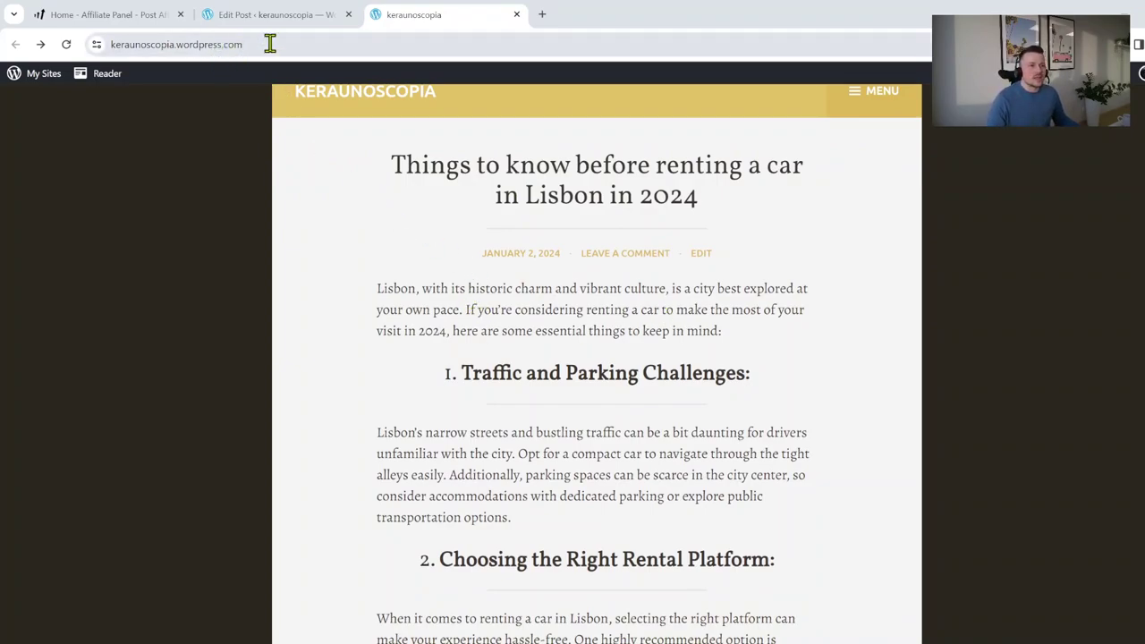
scroll(690, 212, down, 1)
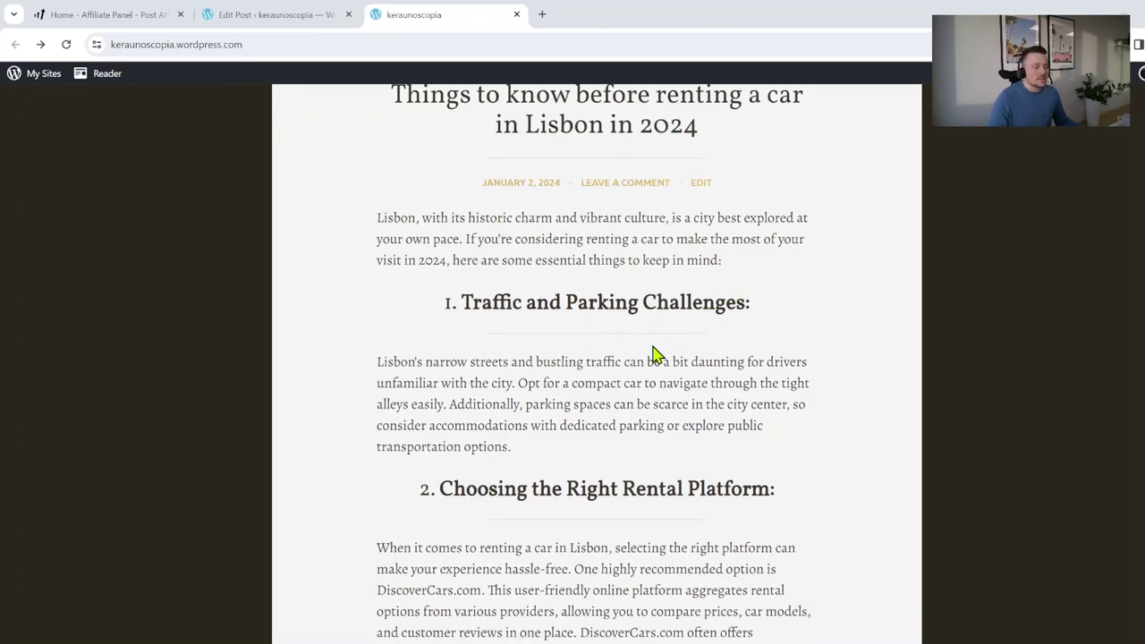
scroll(652, 358, down, 2)
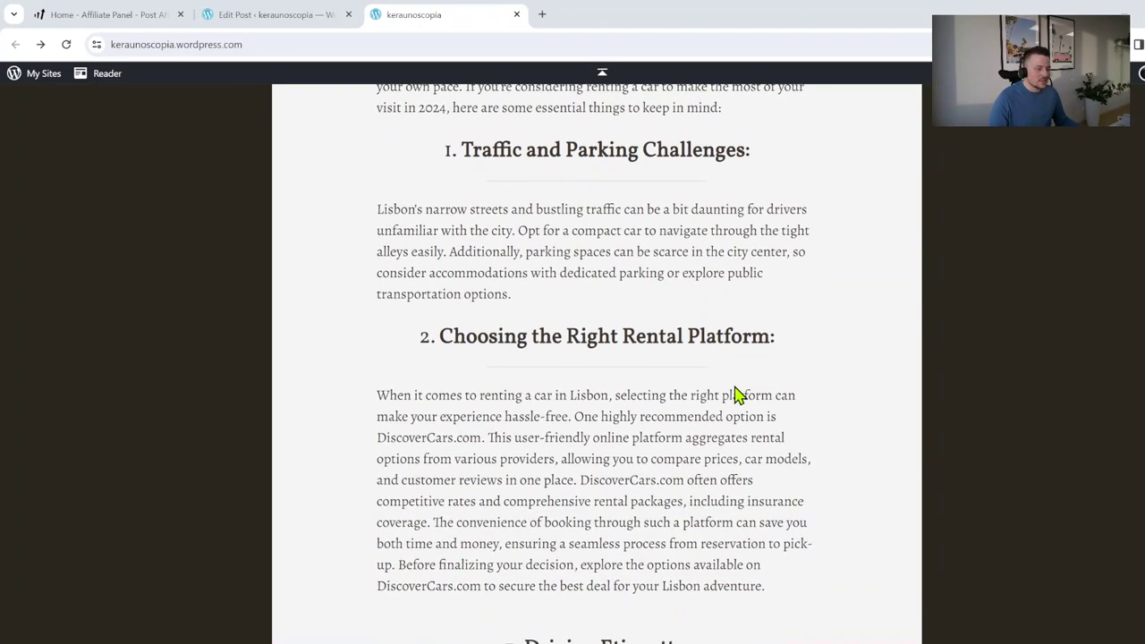
scroll(734, 389, down, 2)
scroll(470, 287, up, 1)
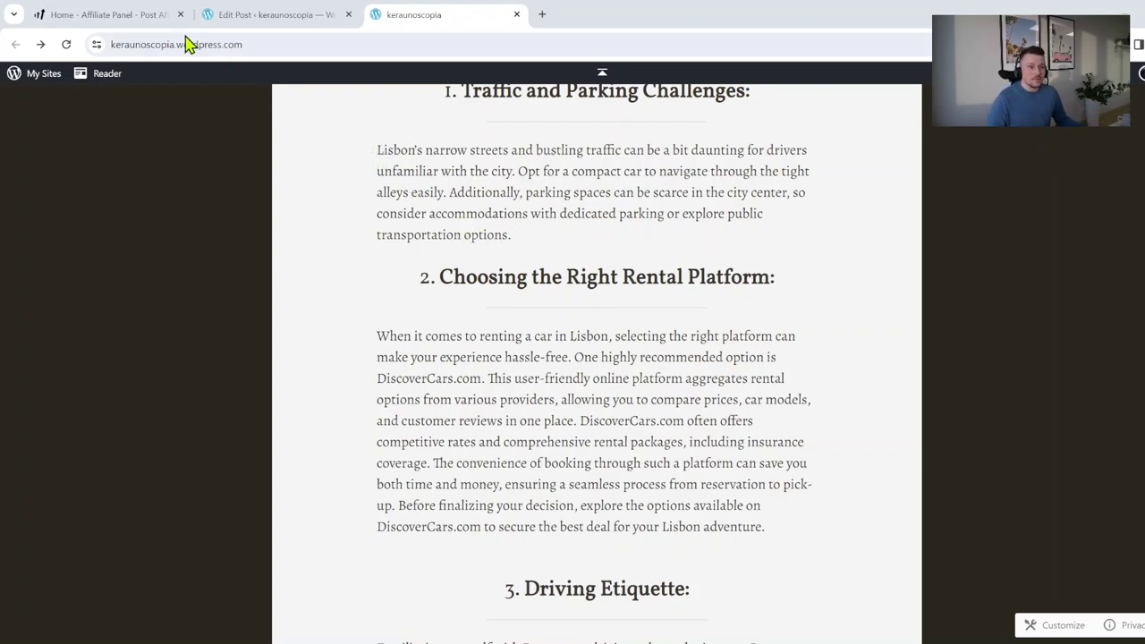
click(132, 16)
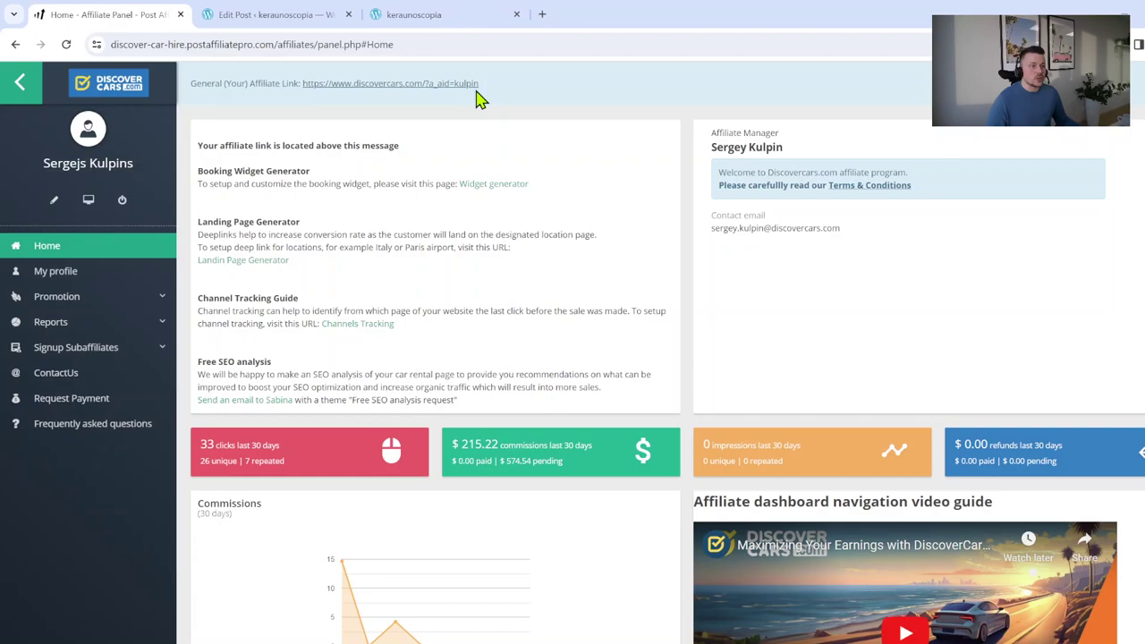
right_click(433, 85)
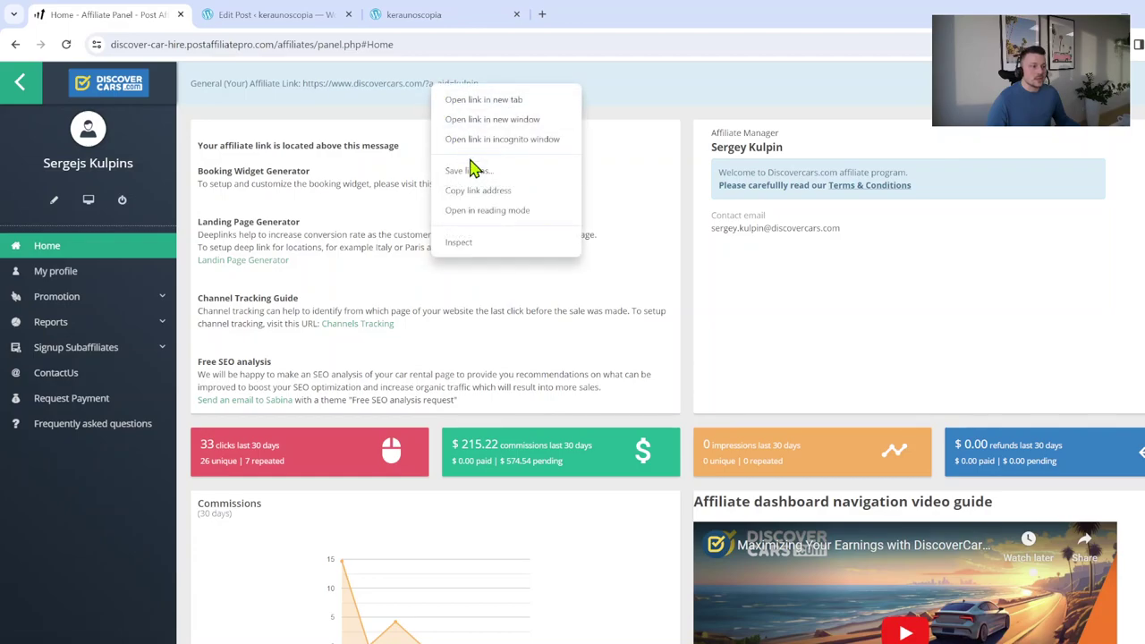
click(481, 191)
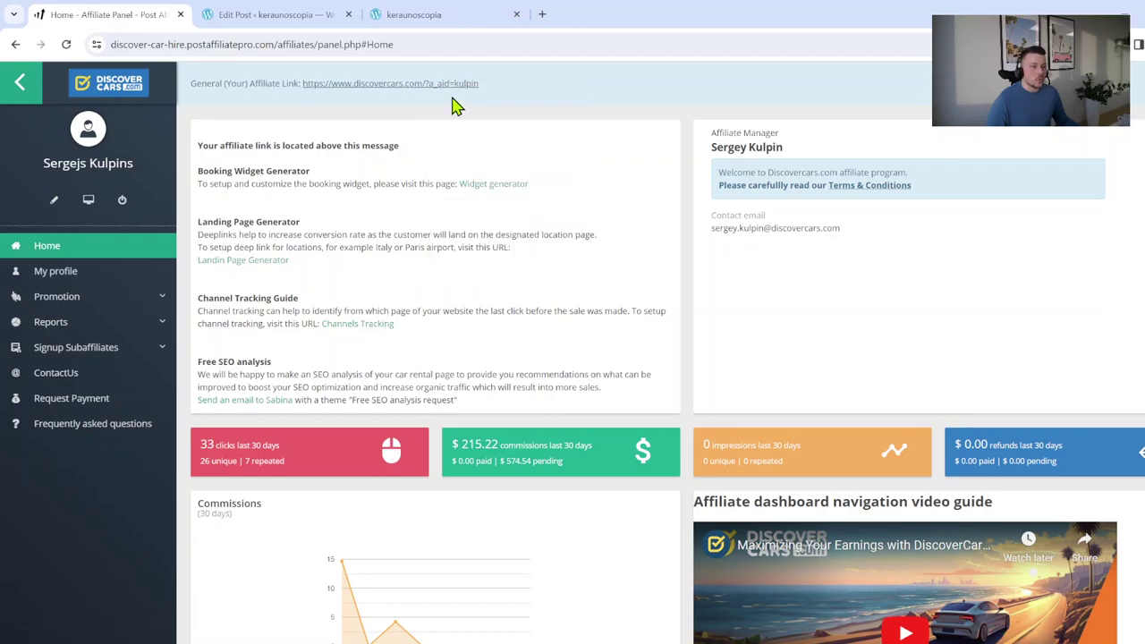
Link the first DiscoverCars.com mention in the rental platform paragraph to the pasted affiliate URL.
click(304, 18)
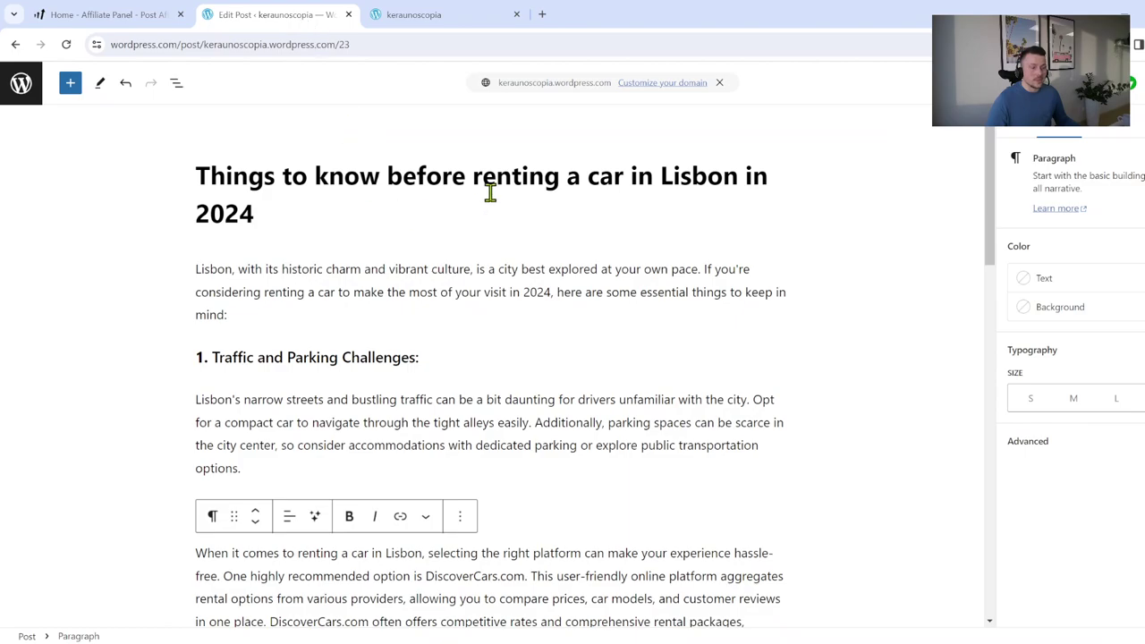
scroll(465, 421, down, 1)
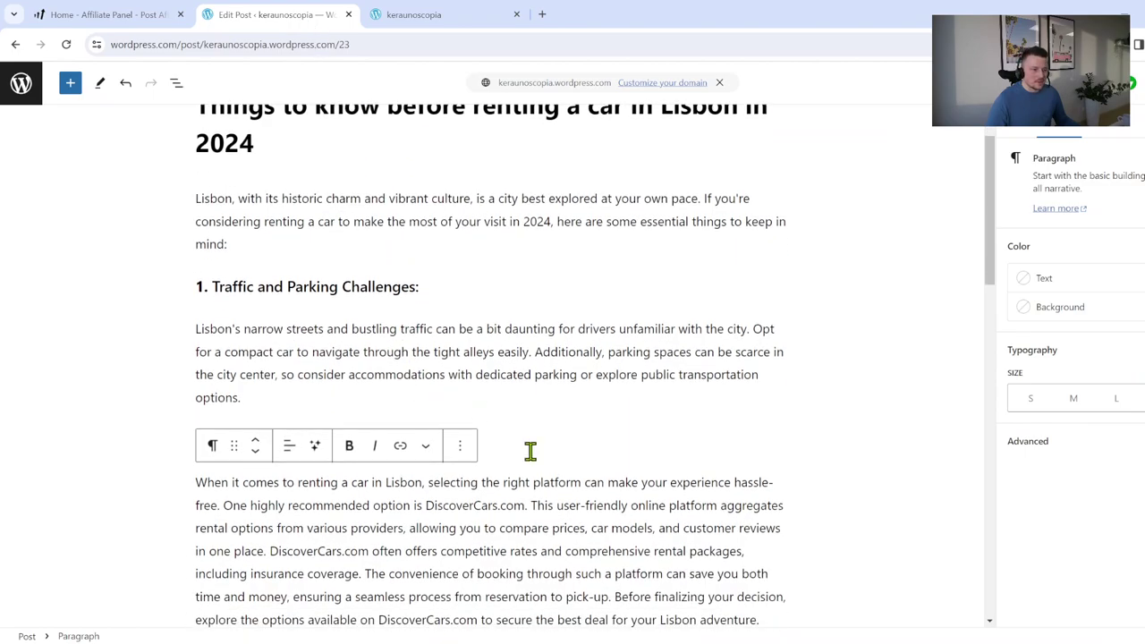
scroll(528, 470, down, 1)
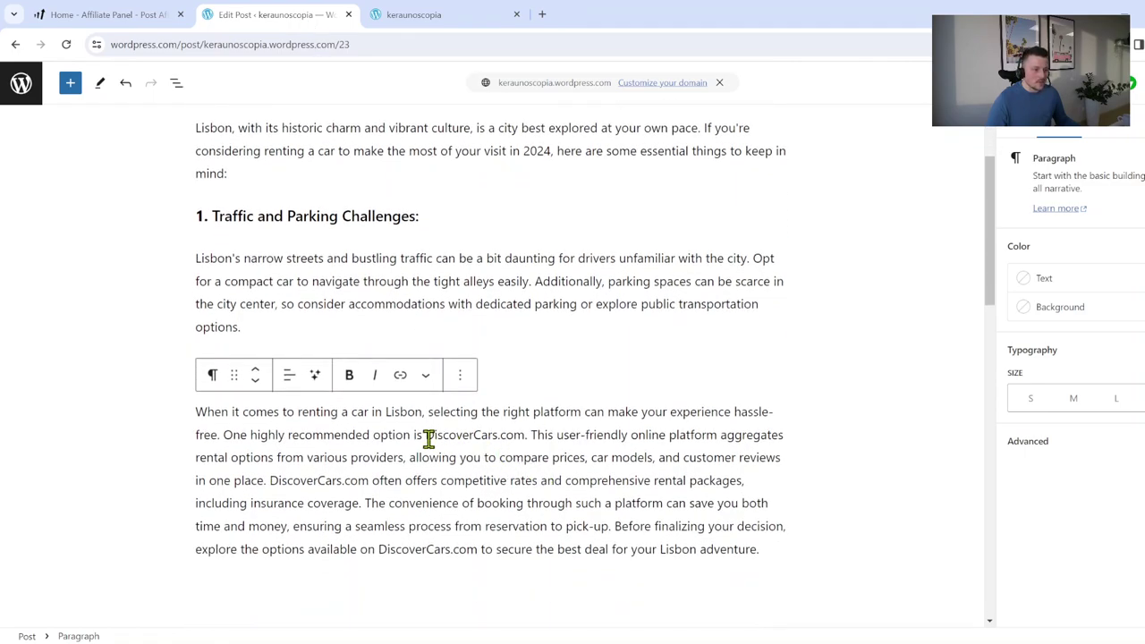
drag(426, 438, 523, 437)
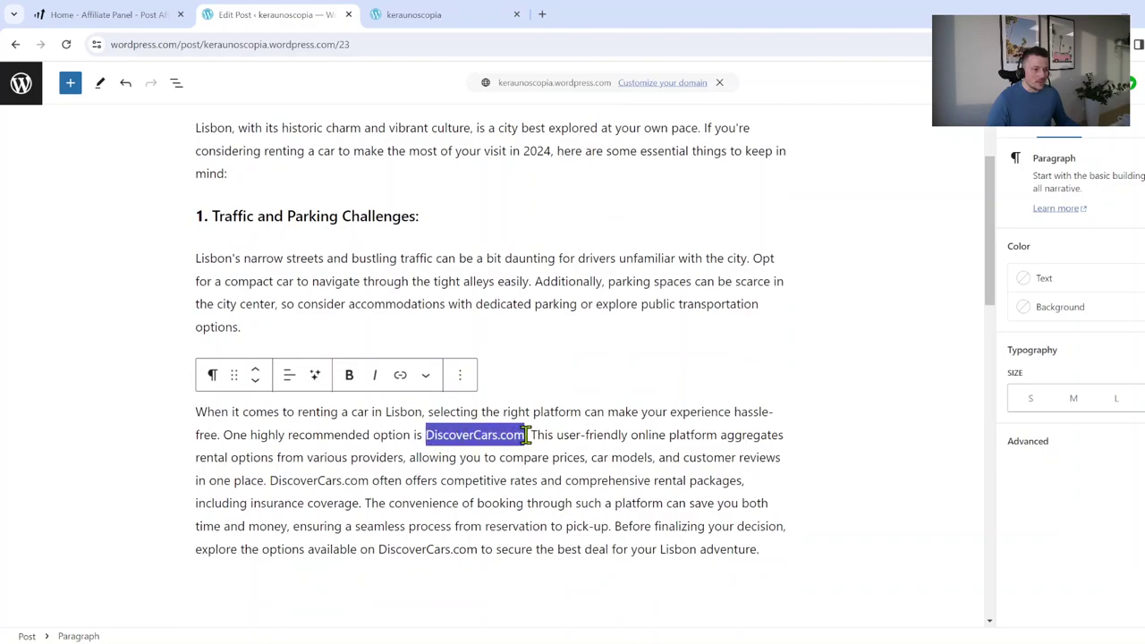
click(540, 461)
key(Escape)
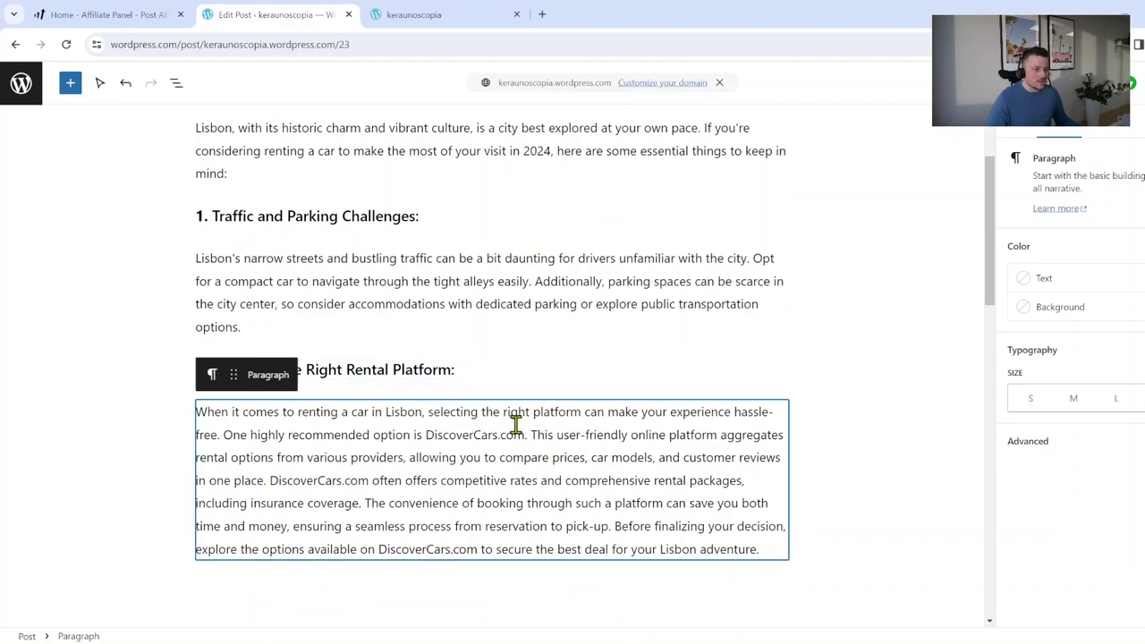
key(Return)
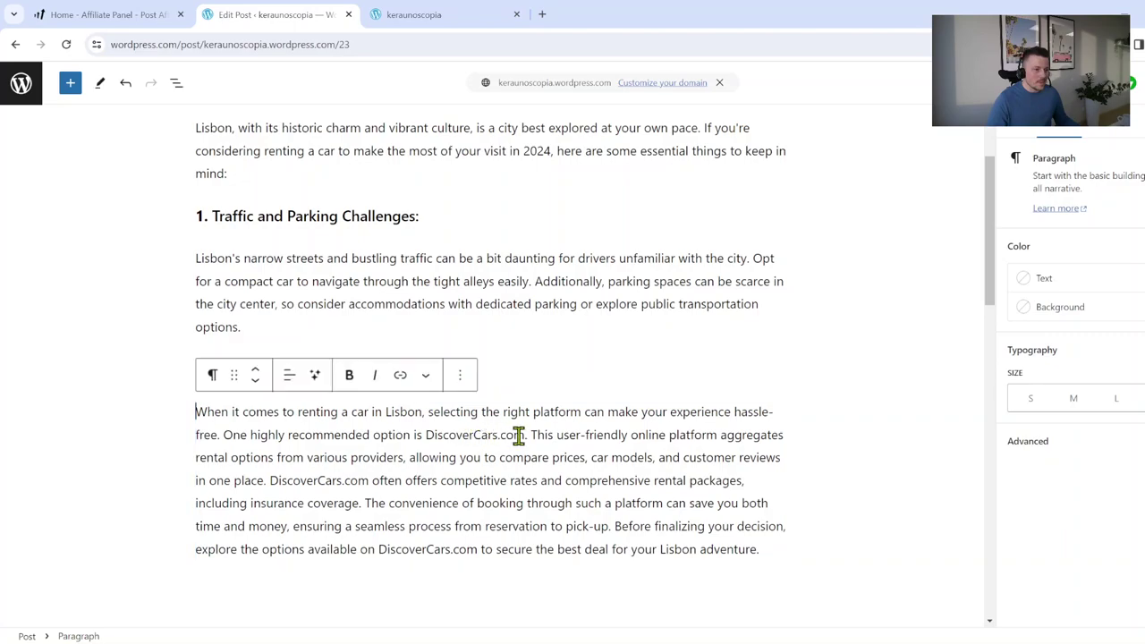
drag(525, 437, 419, 431)
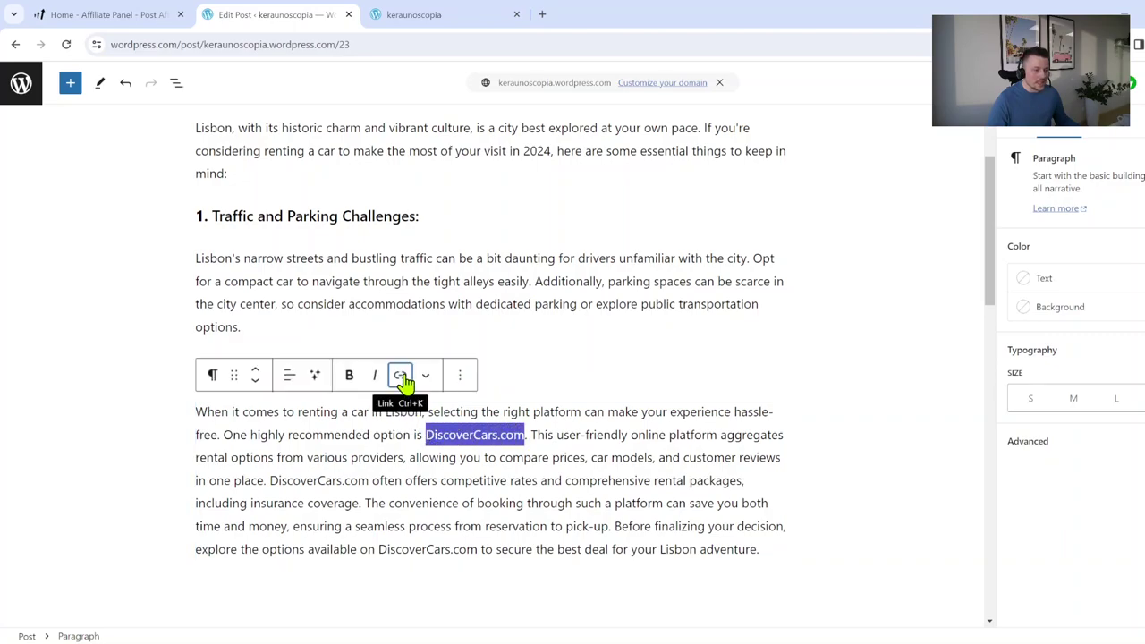
click(404, 380)
text(https://www.discovercars.com/?a_aid=kulpin)
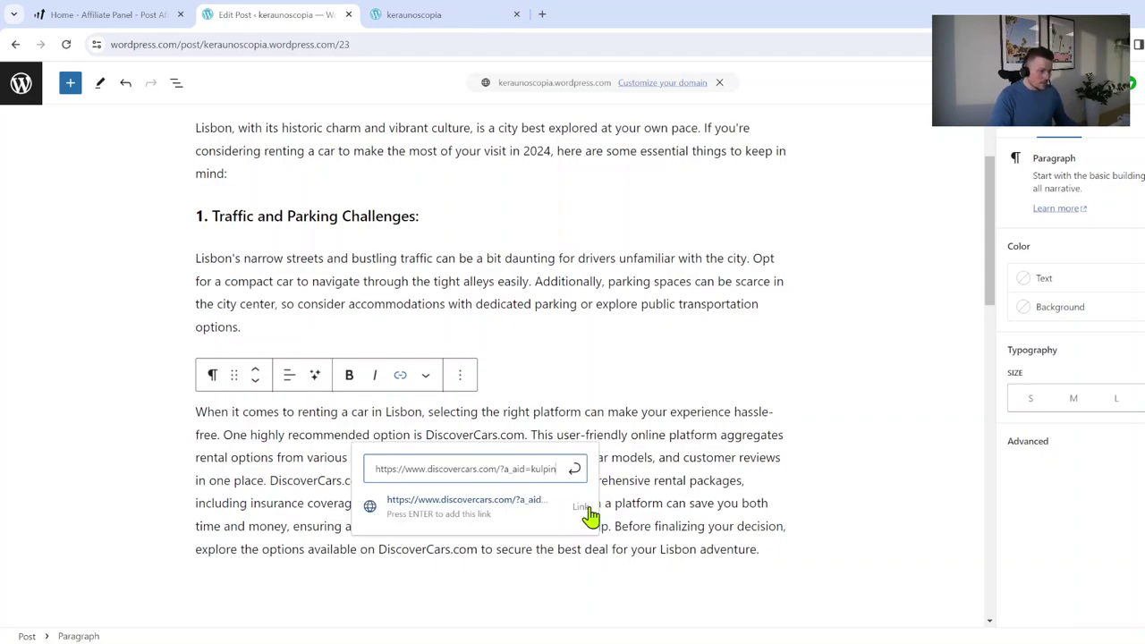
click(589, 510)
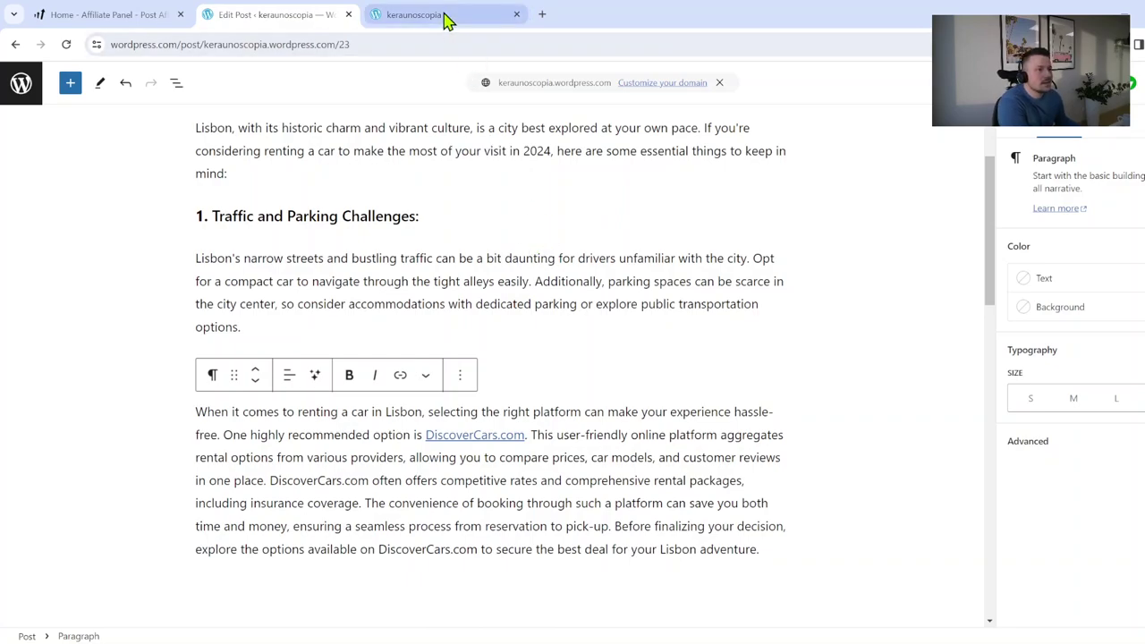
Reload the live post, follow DiscoverCars.com, and check the a_aid affiliate parameter in the address.
click(448, 15)
click(67, 44)
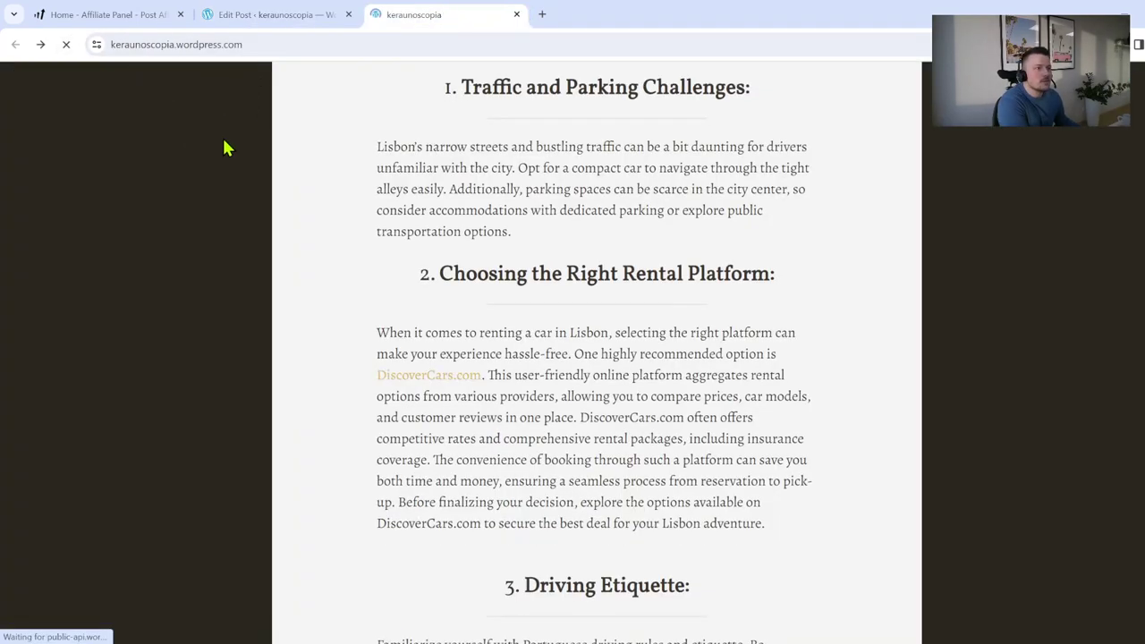
click(450, 385)
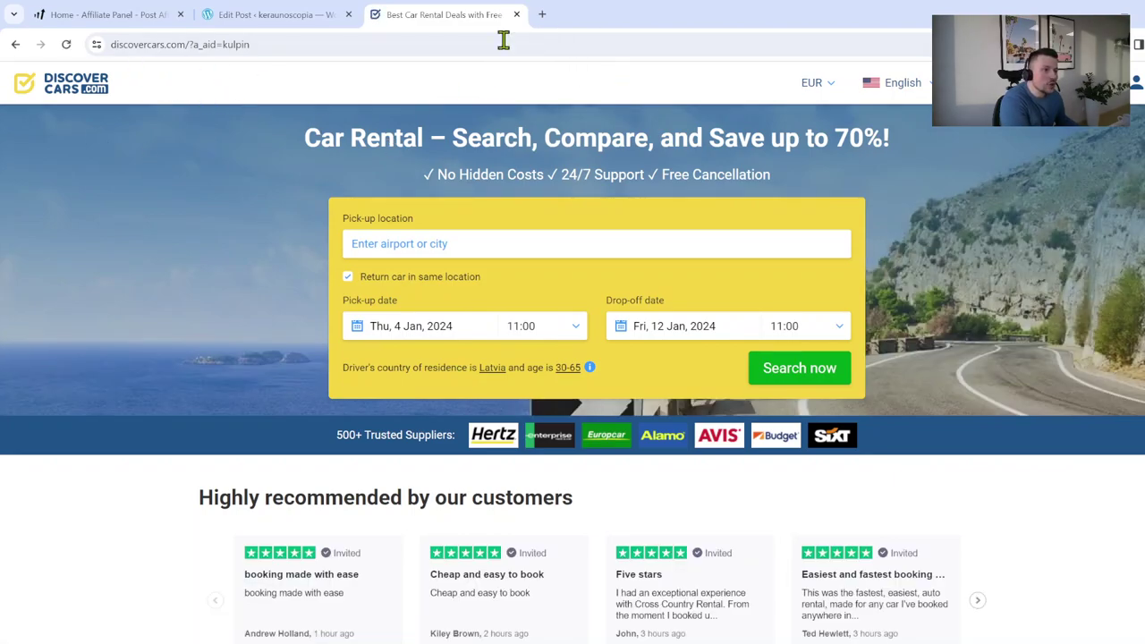
double_click(236, 44)
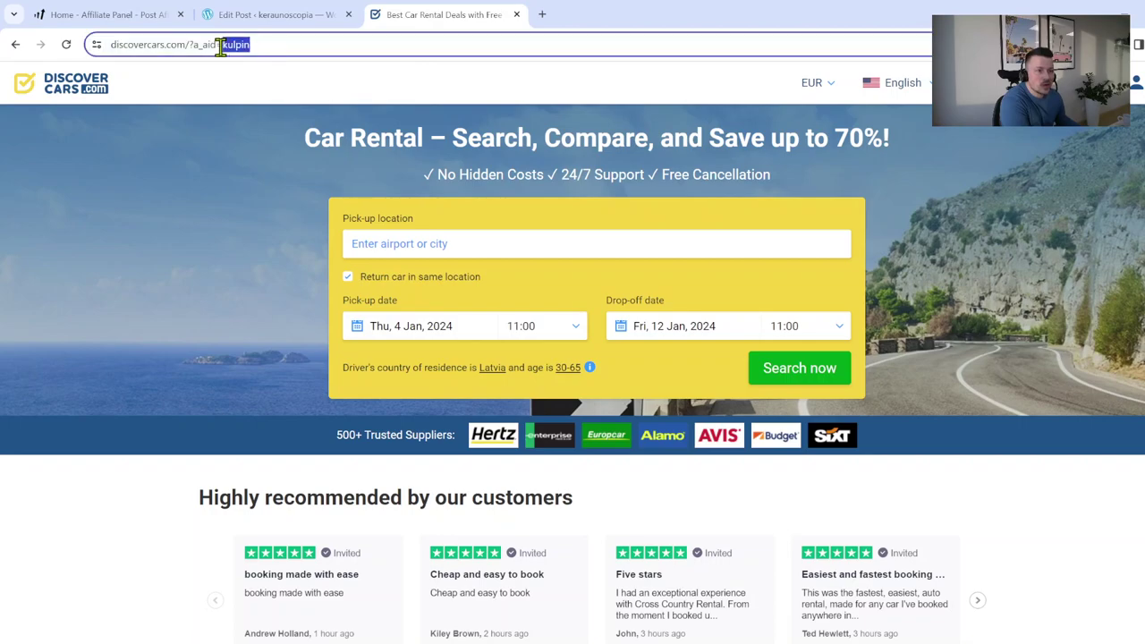
Look over the published Lisbon blog post again.
click(16, 45)
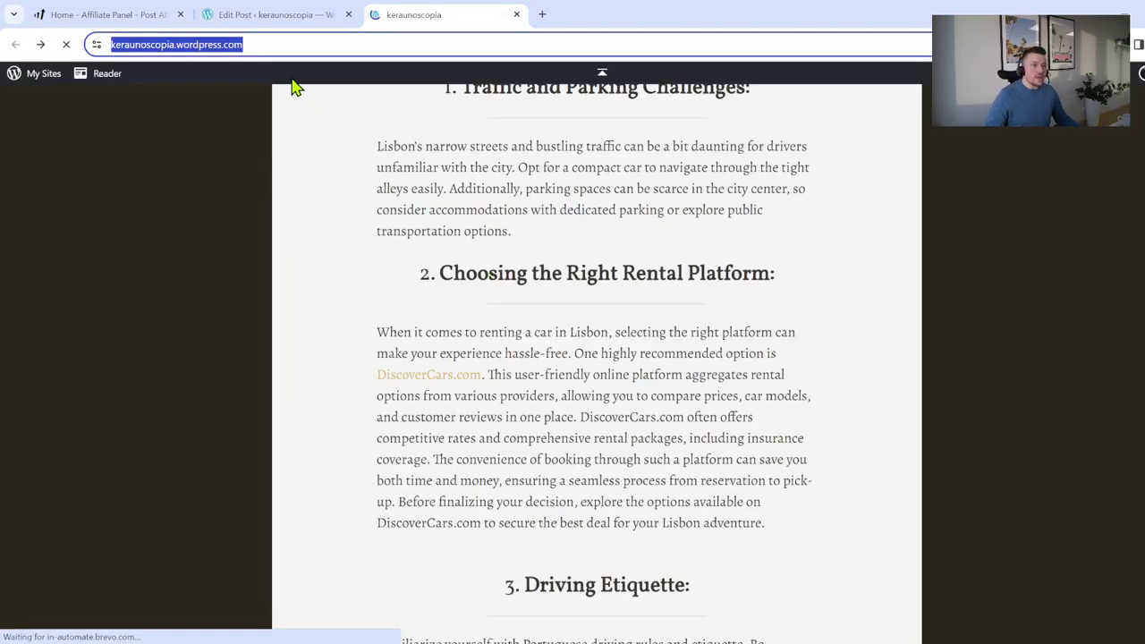
click(111, 13)
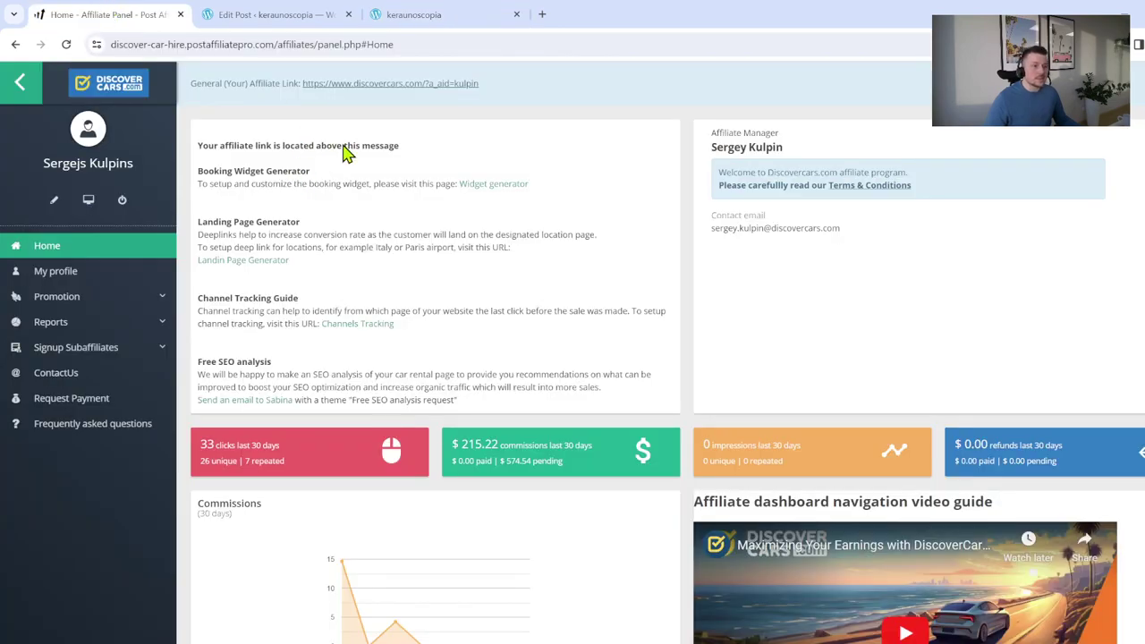
click(407, 15)
scroll(561, 286, up, 1)
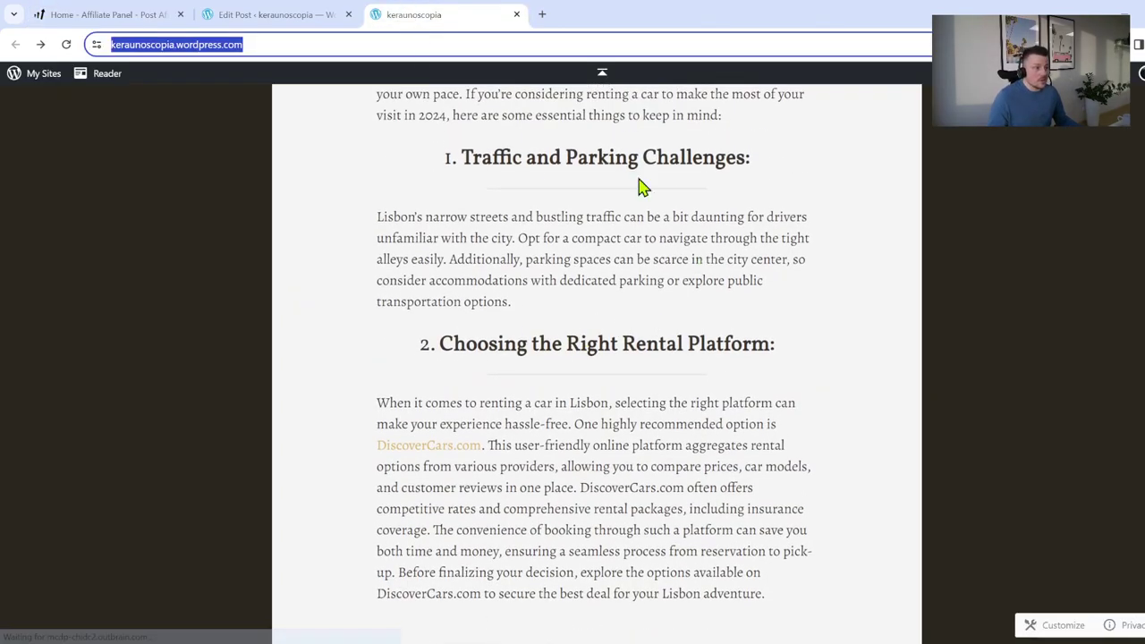
scroll(639, 187, up, 2)
scroll(590, 193, down, 1)
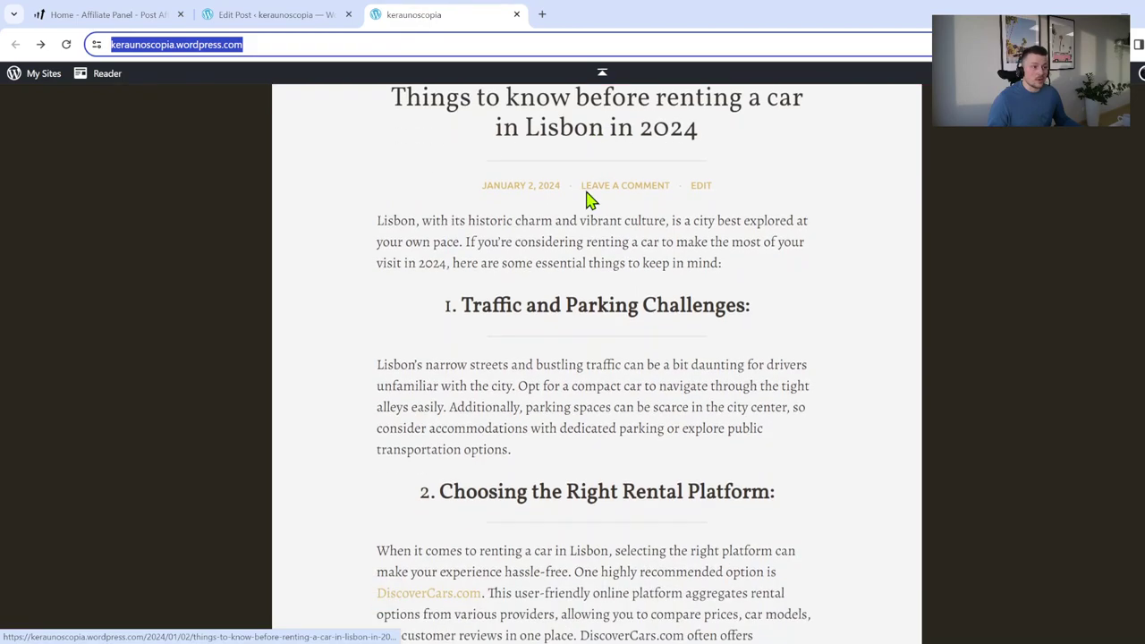
Generate and copy a Portugal, Lisbon, Lisbon Airport (LIS) deep link in the Landing Page Generator.
click(135, 16)
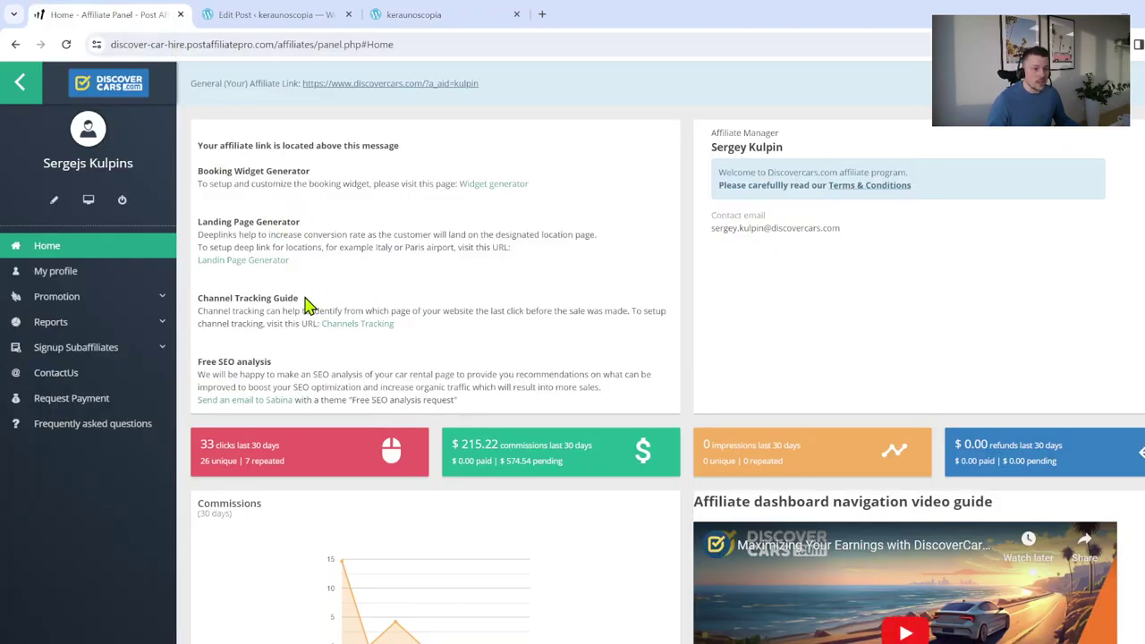
click(264, 260)
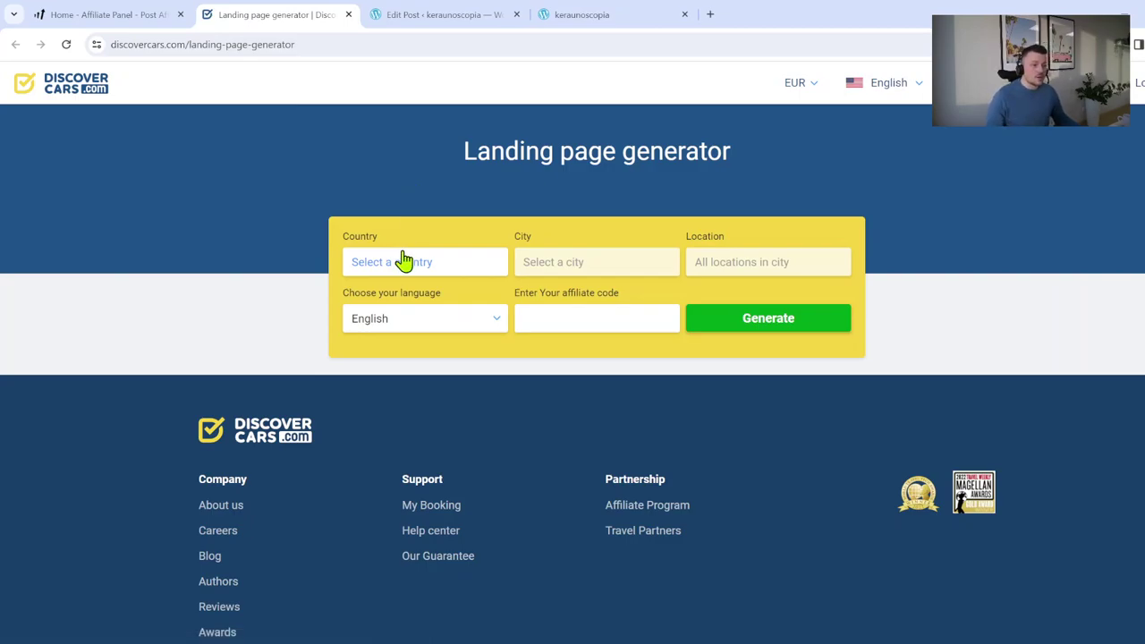
click(405, 259)
text(ortu)
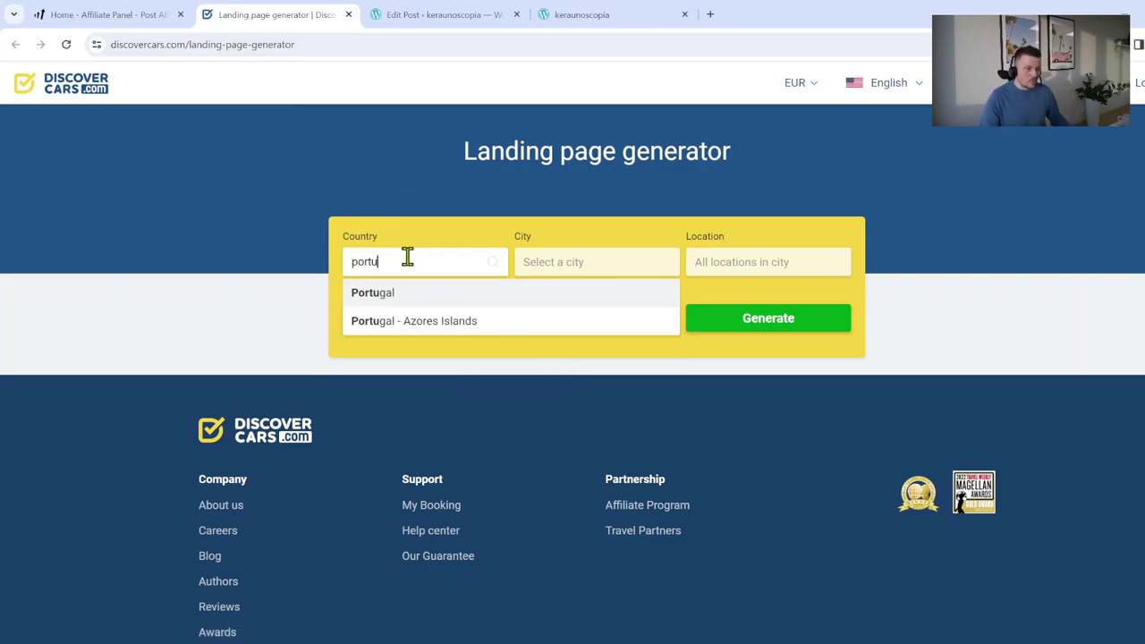
click(402, 299)
click(555, 264)
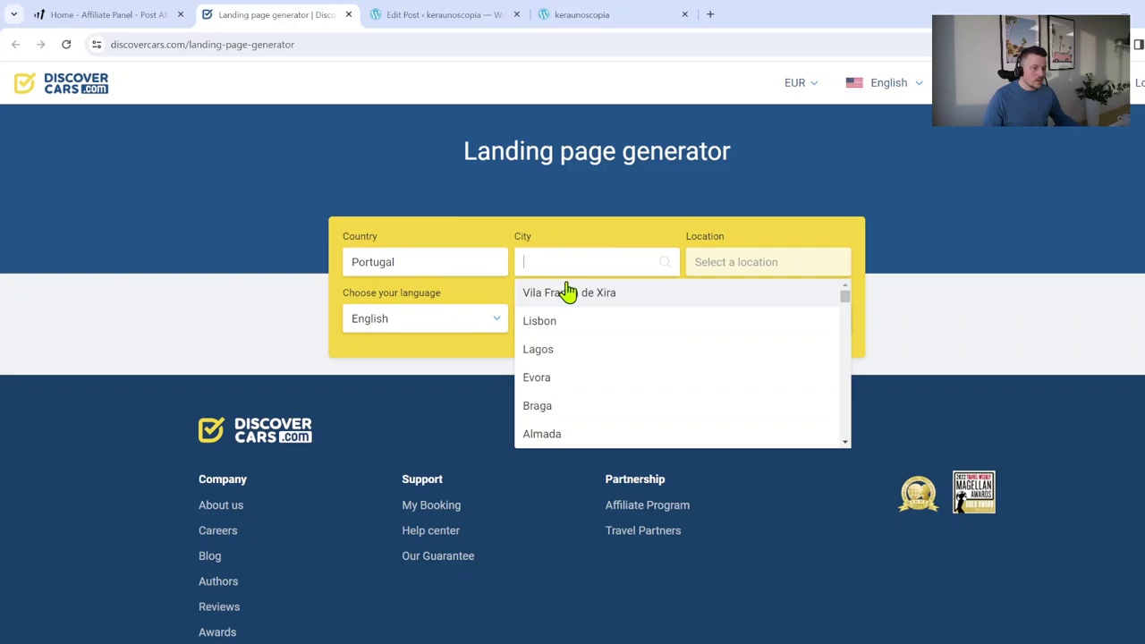
click(560, 322)
click(710, 260)
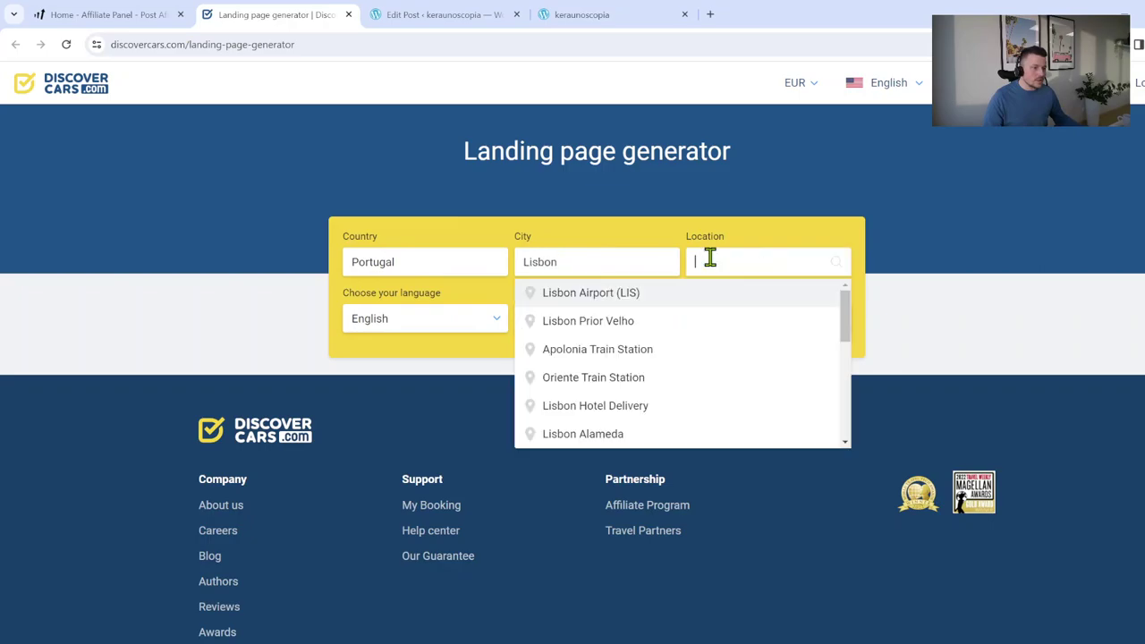
click(679, 298)
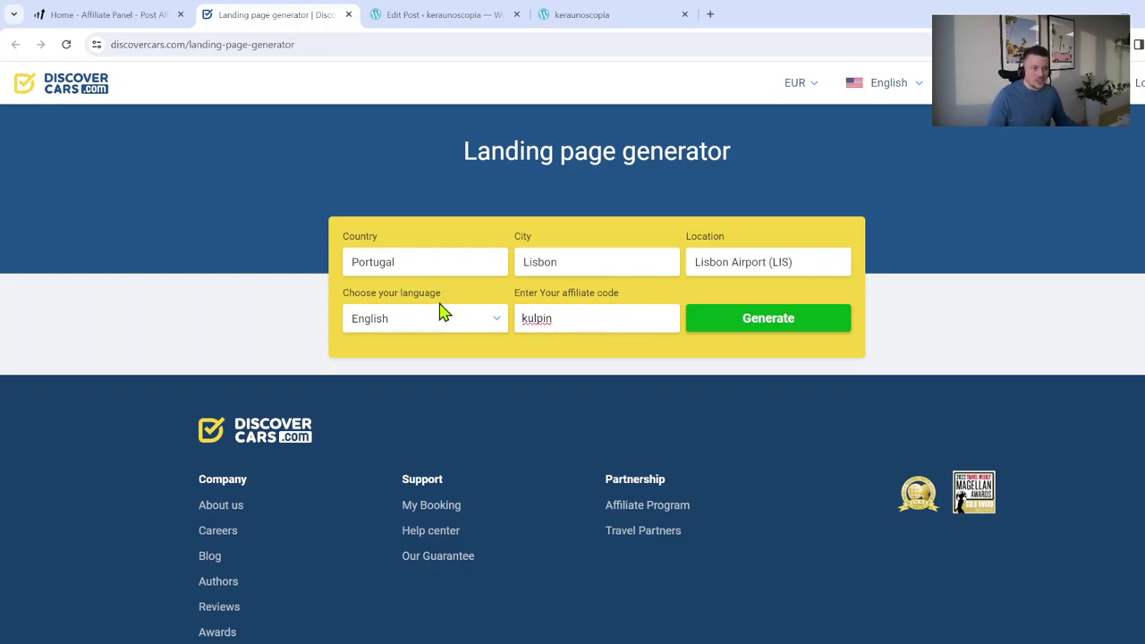
click(743, 333)
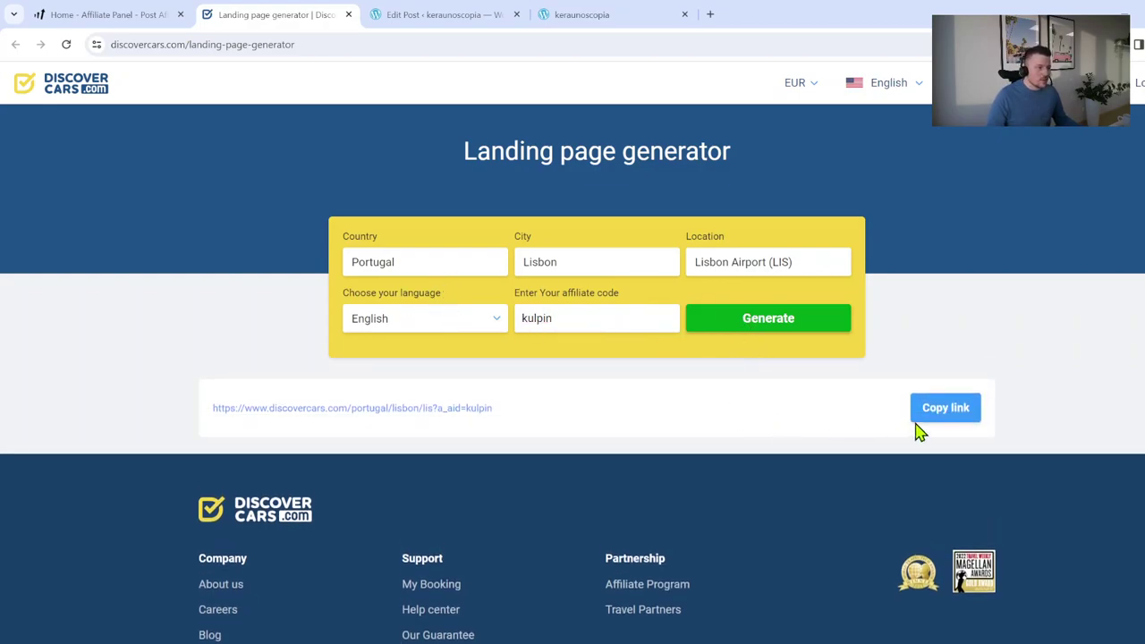
click(931, 416)
Replace the DiscoverCars.com link address with the Lisbon Airport deep link and save it.
click(412, 24)
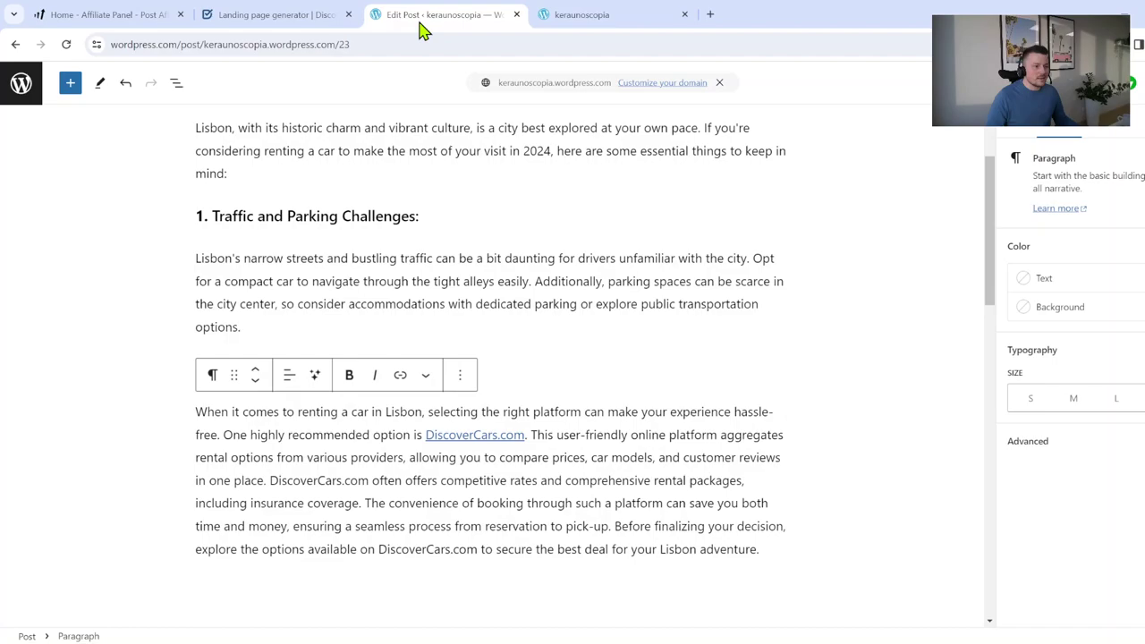
click(490, 435)
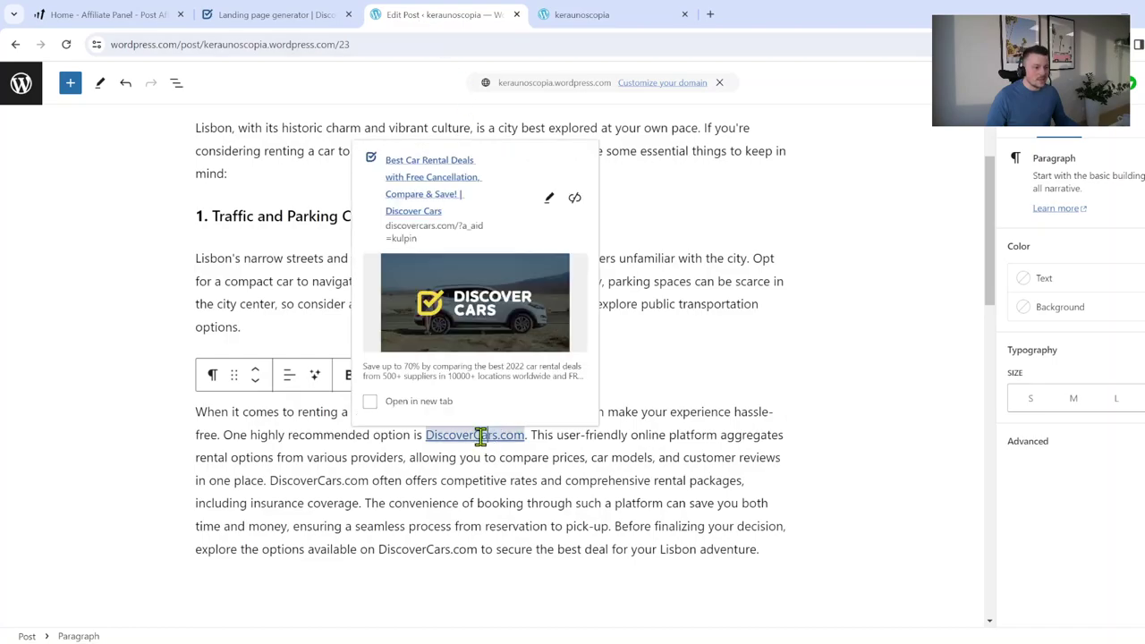
click(552, 201)
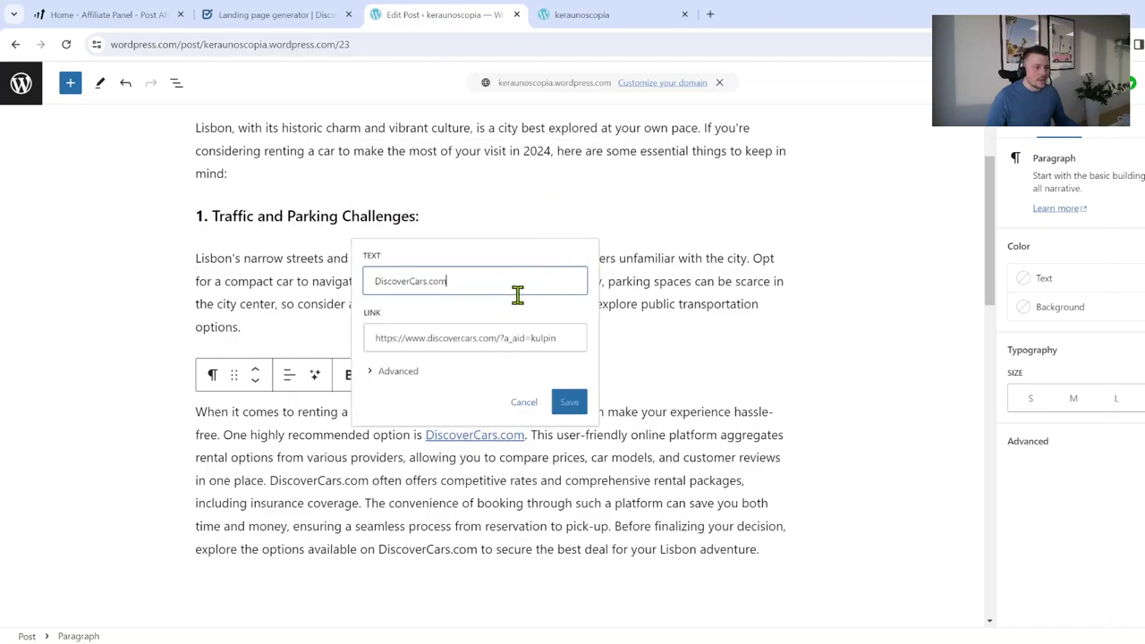
triple_click(499, 333)
key(ctrl+v)
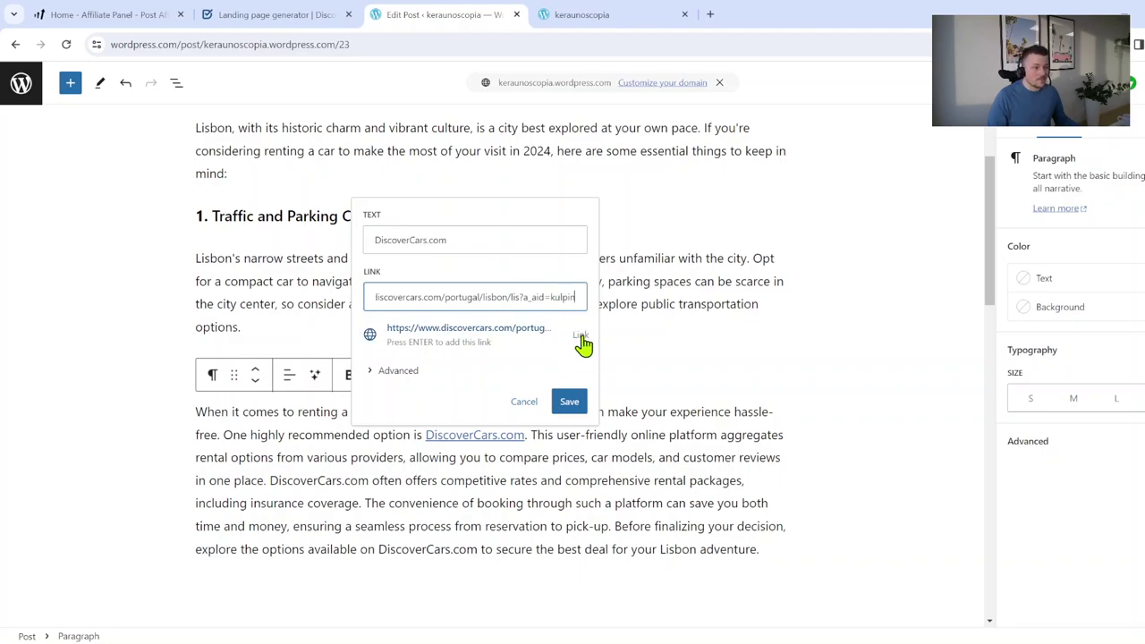
click(582, 340)
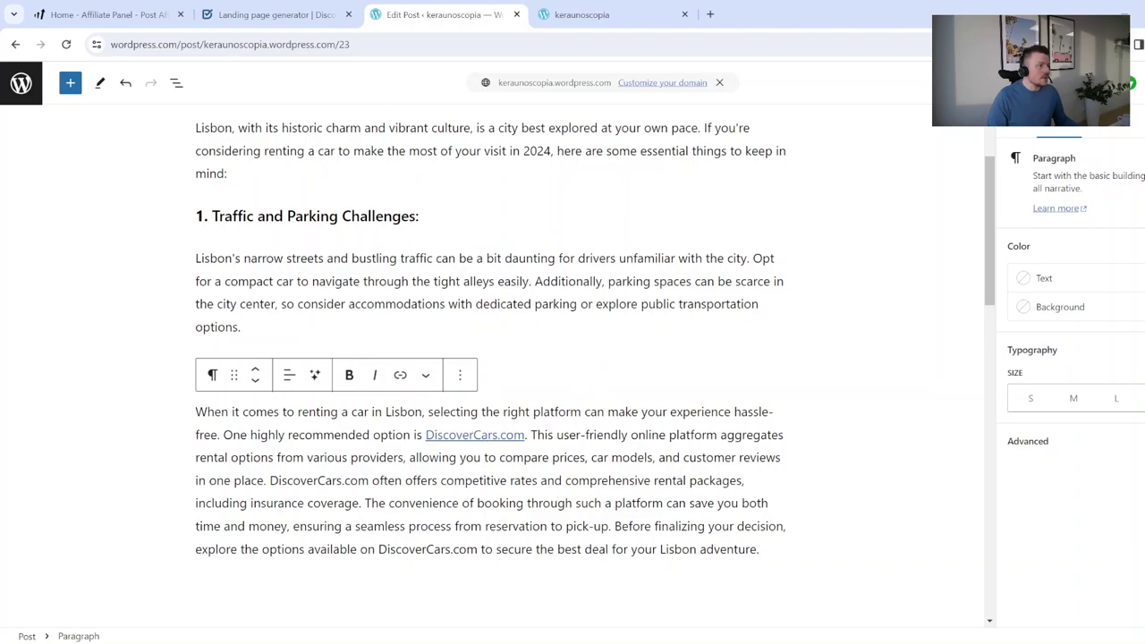
Reload the published post and follow DiscoverCars.com to the Car Rental at Lisbon Airport page.
click(607, 18)
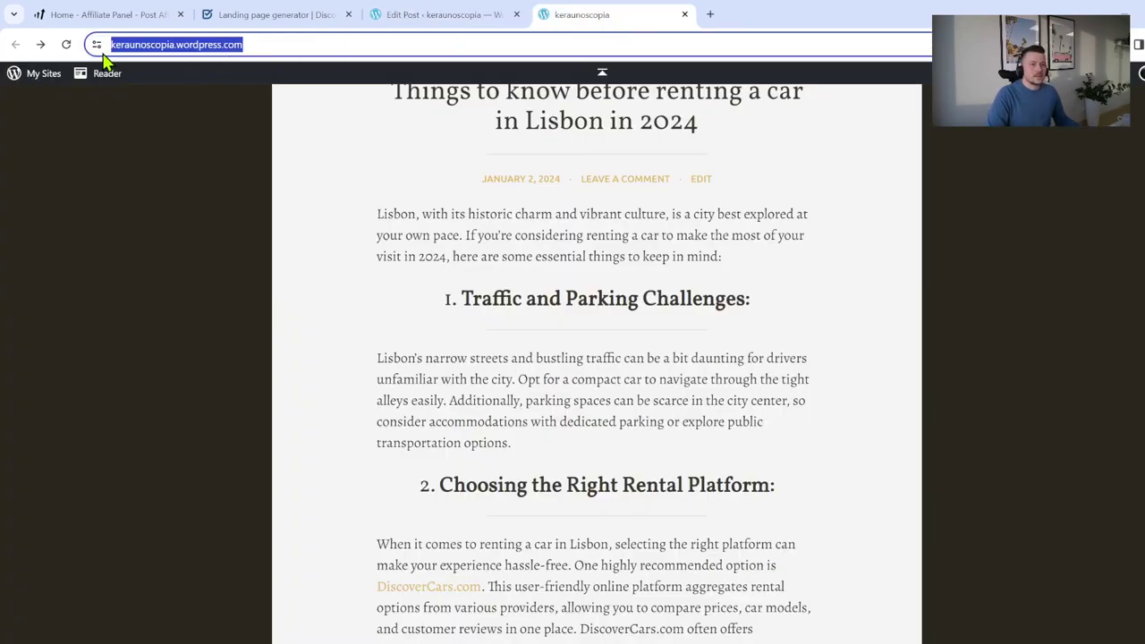
click(65, 43)
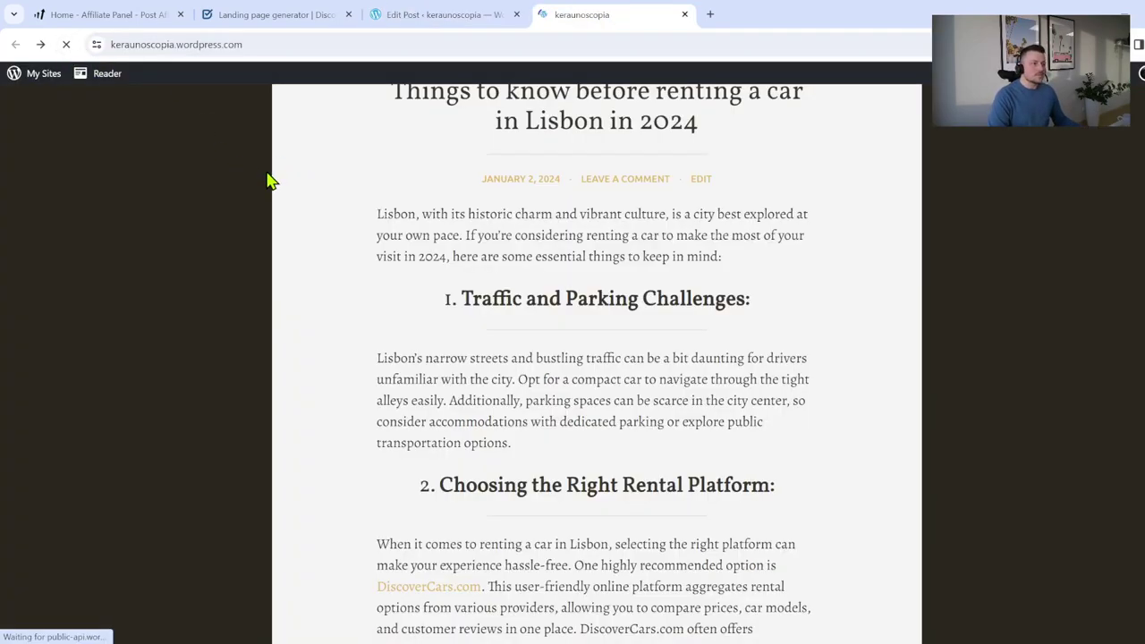
click(447, 594)
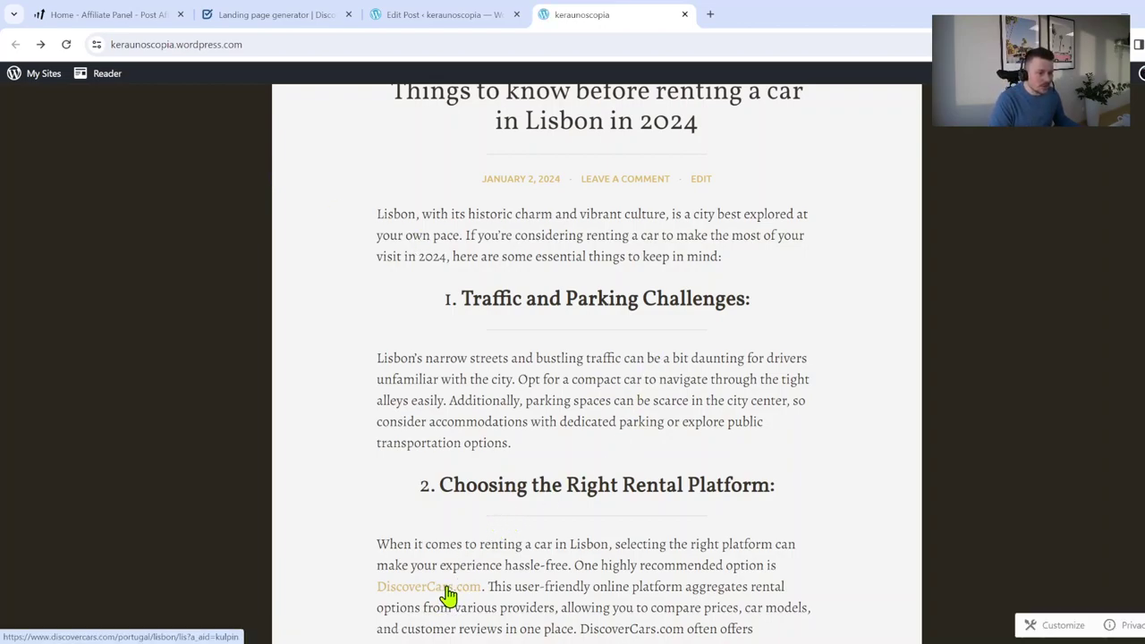
click(448, 594)
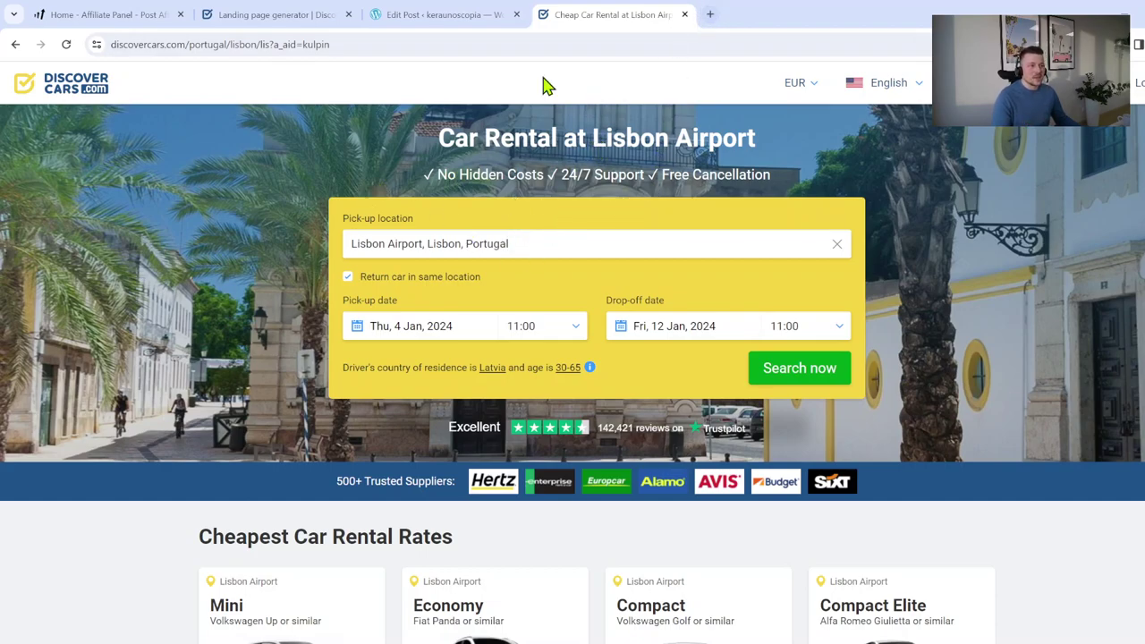
Strip the Lisbon path to load the discovercars.com homepage, then go back to the editor.
drag(191, 44, 433, 54)
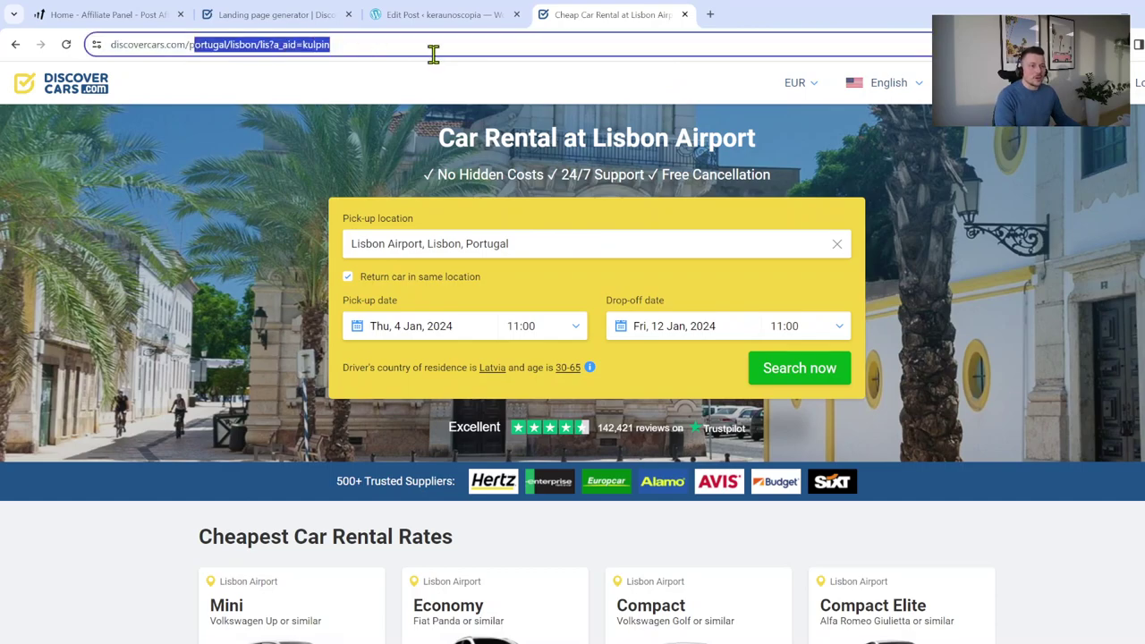
key(BackSpace)
key(Return)
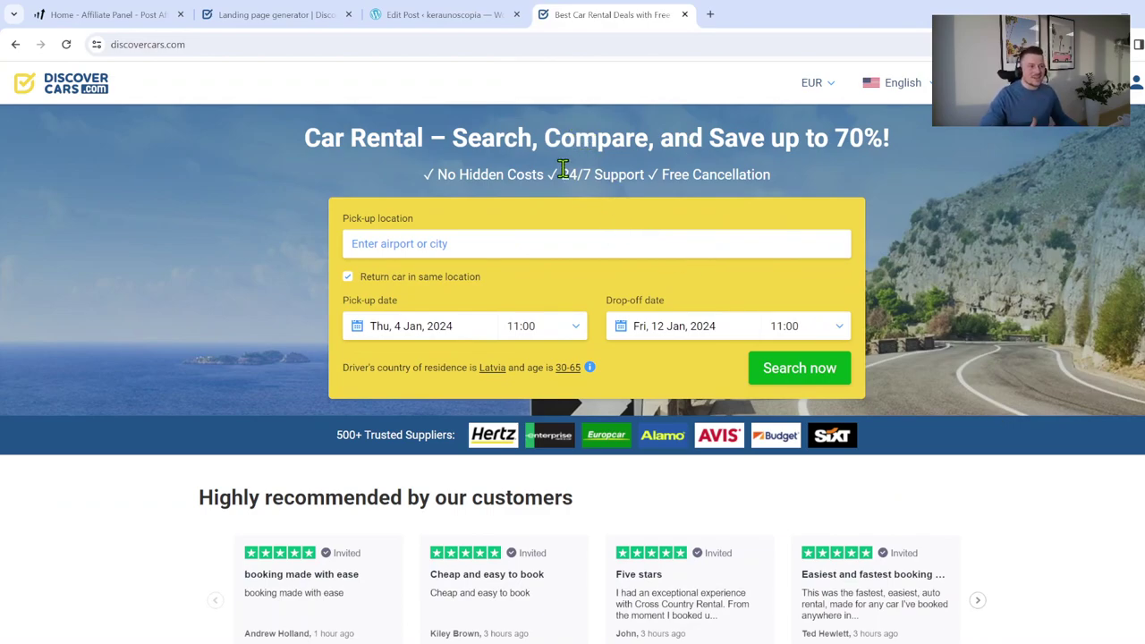
click(428, 17)
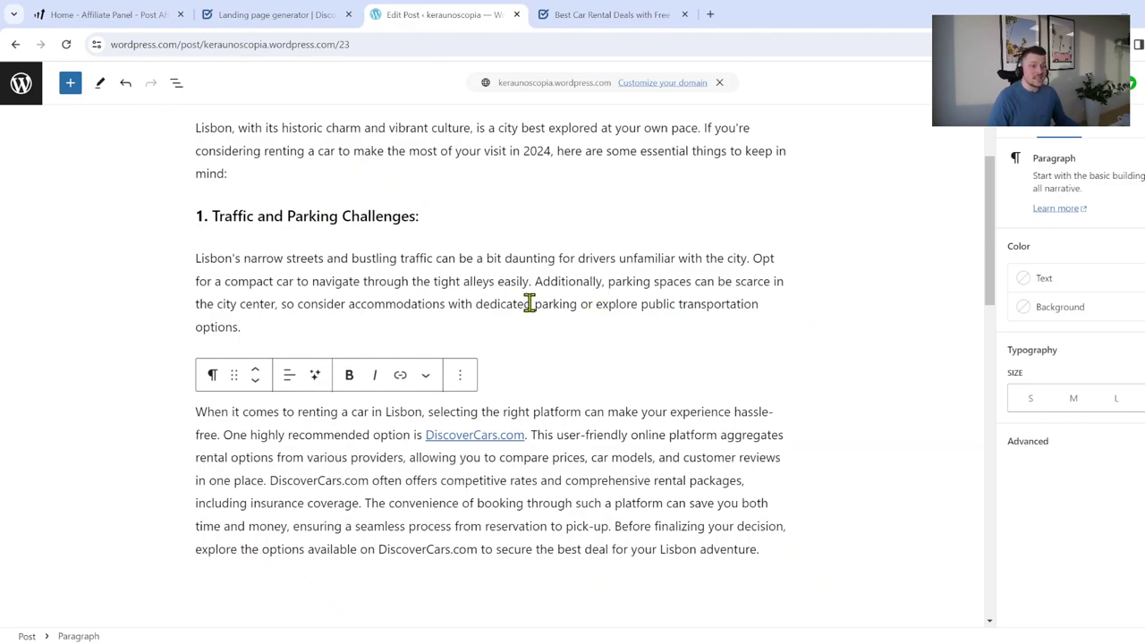